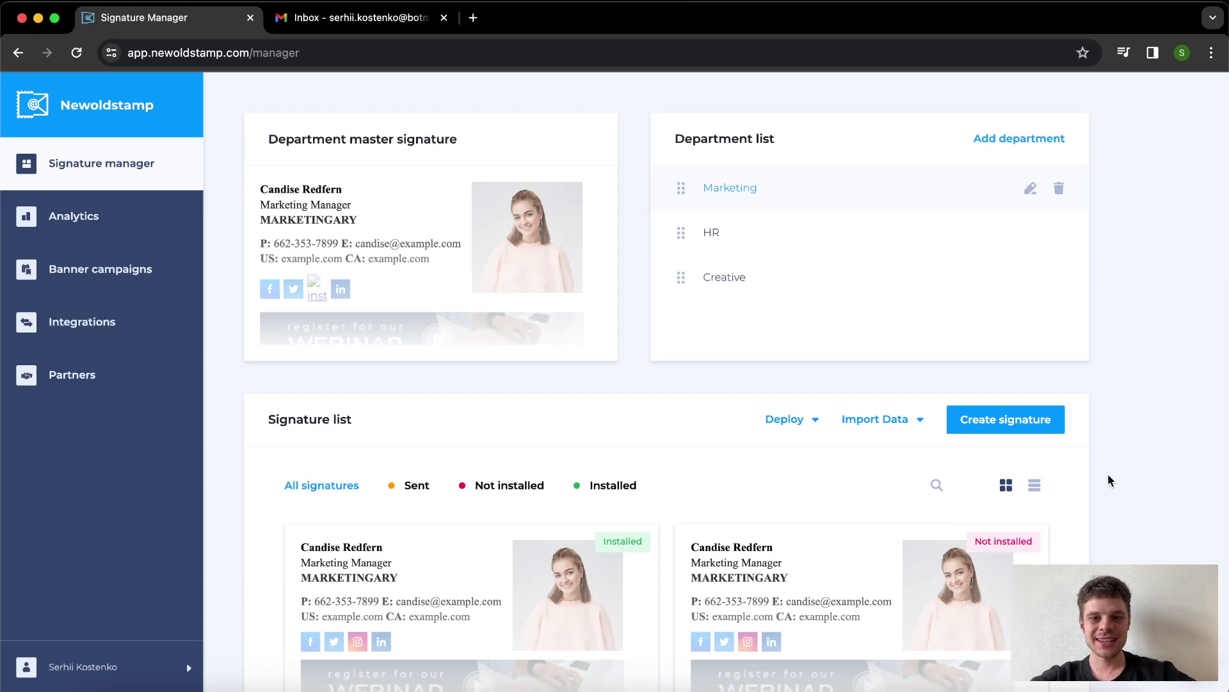
scroll(1109, 481, "down", 2)
scroll(1110, 481, "down", 2)
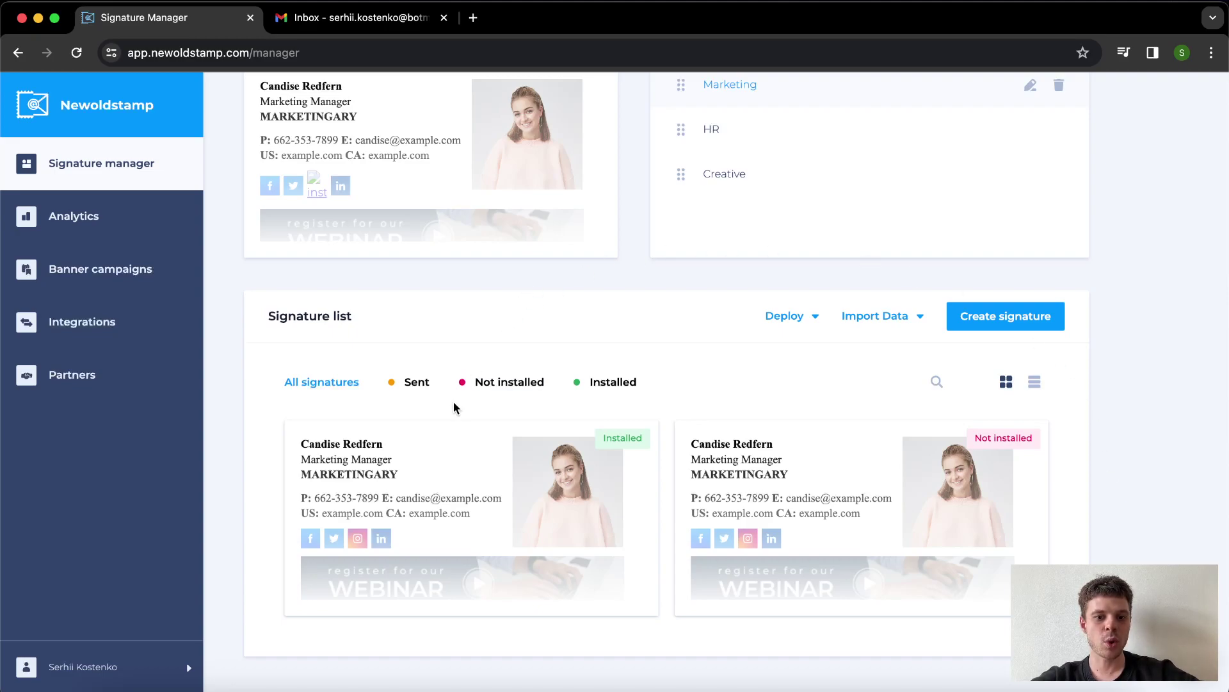
mouse_move(472, 605)
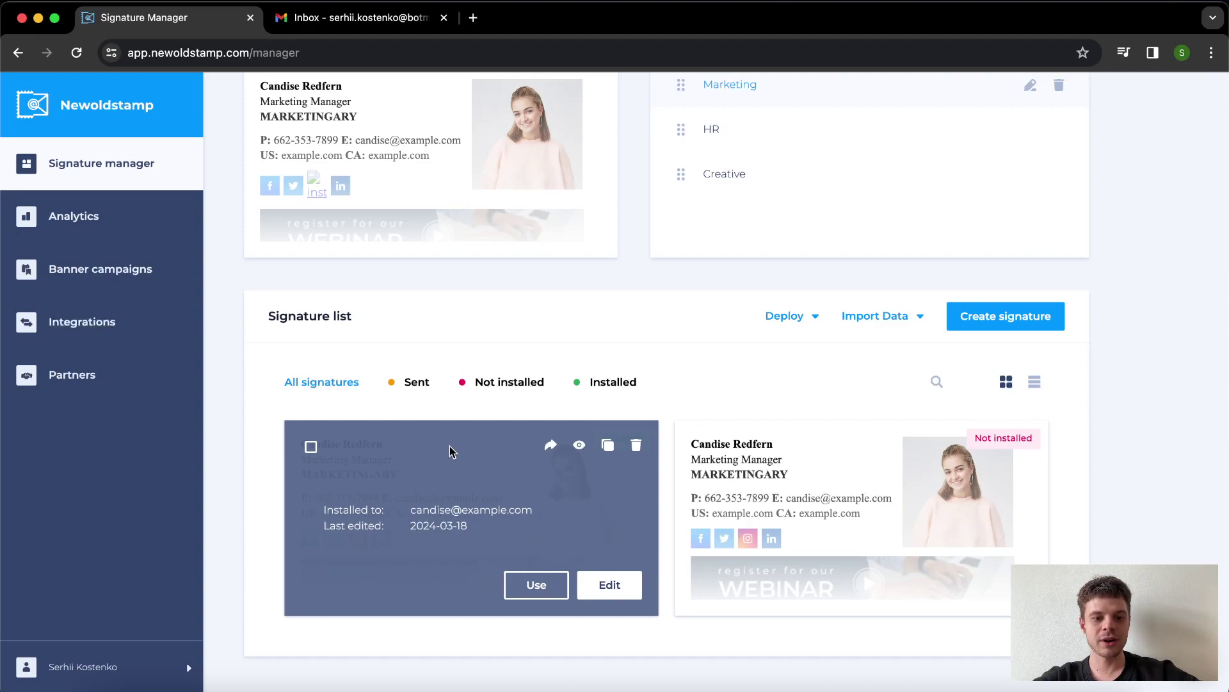
left_click(536, 584)
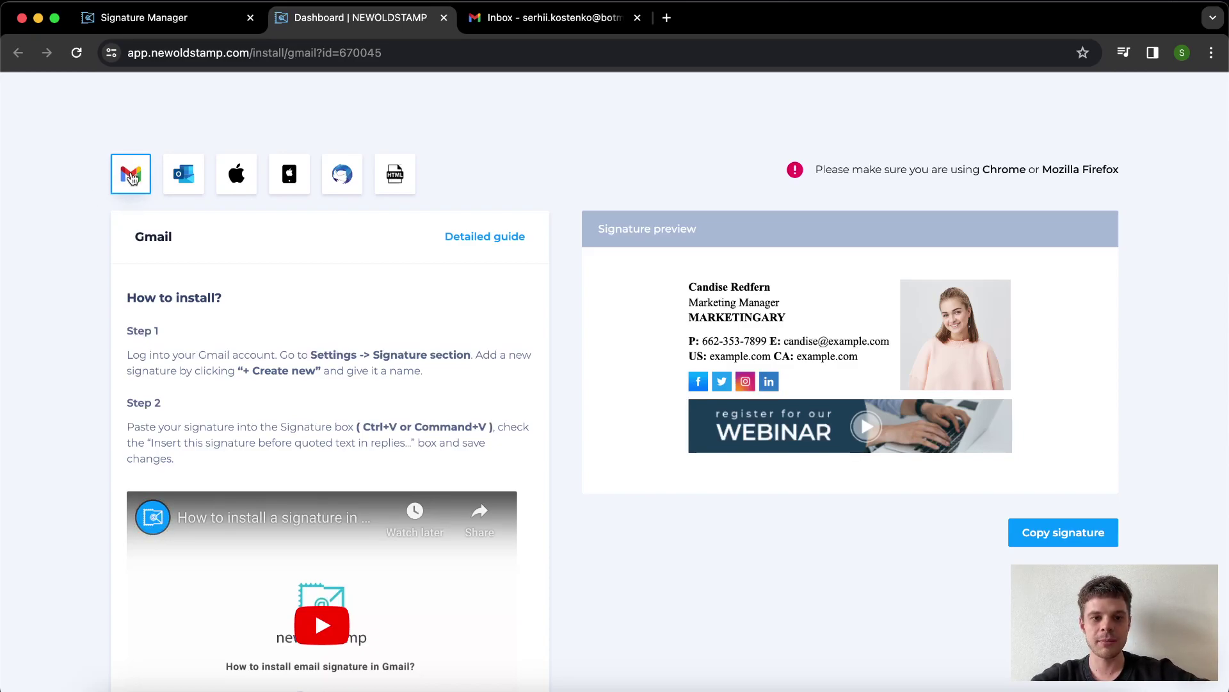
scroll(132, 240, "down", 2)
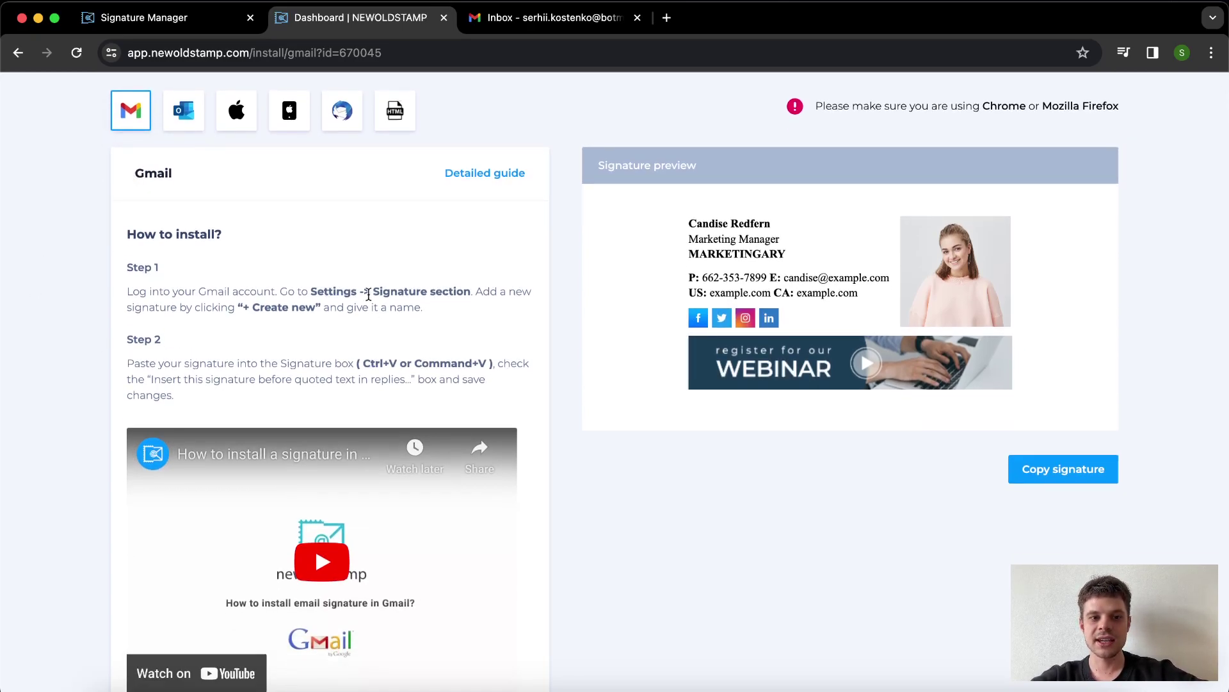
scroll(217, 228, "down", 2)
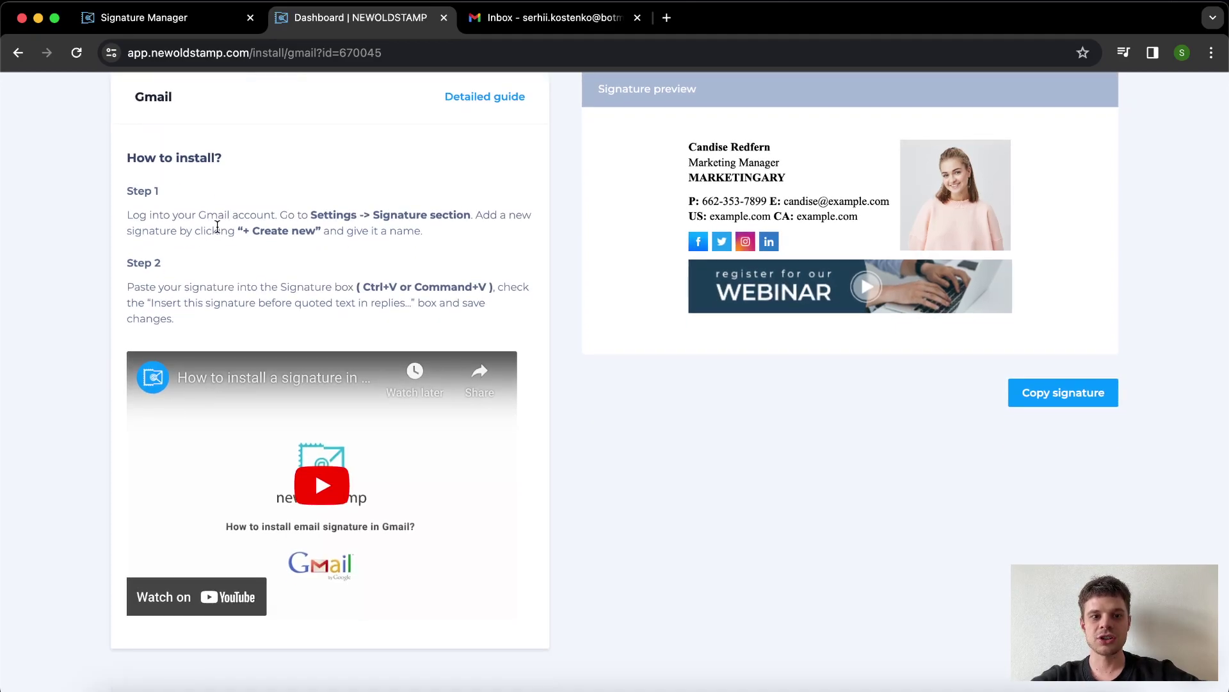
scroll(217, 228, "down", 1)
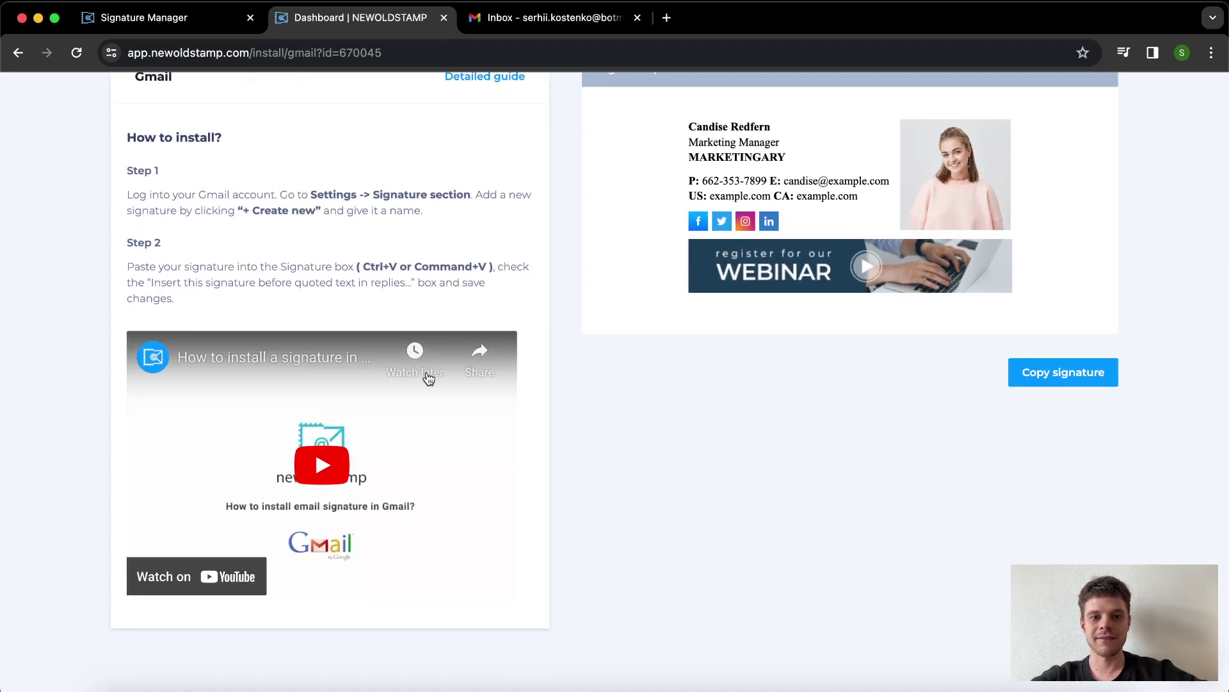
scroll(354, 324, "up", 2)
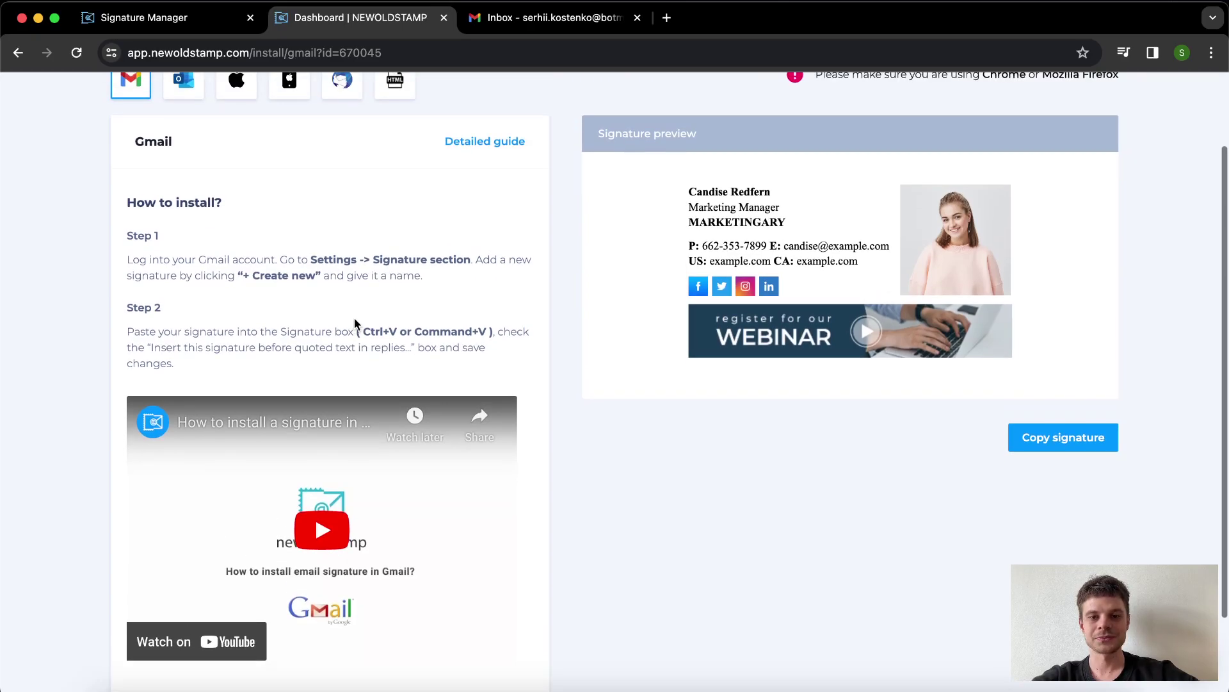
scroll(724, 167, "up", 1)
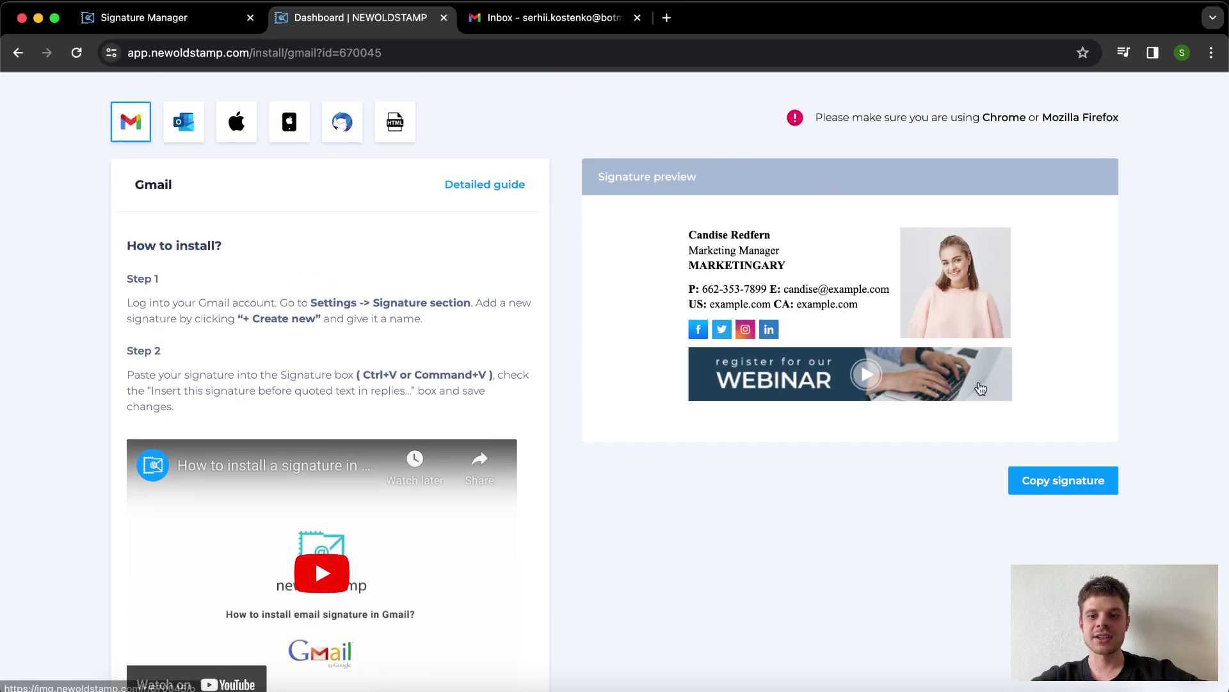
left_click(1061, 485)
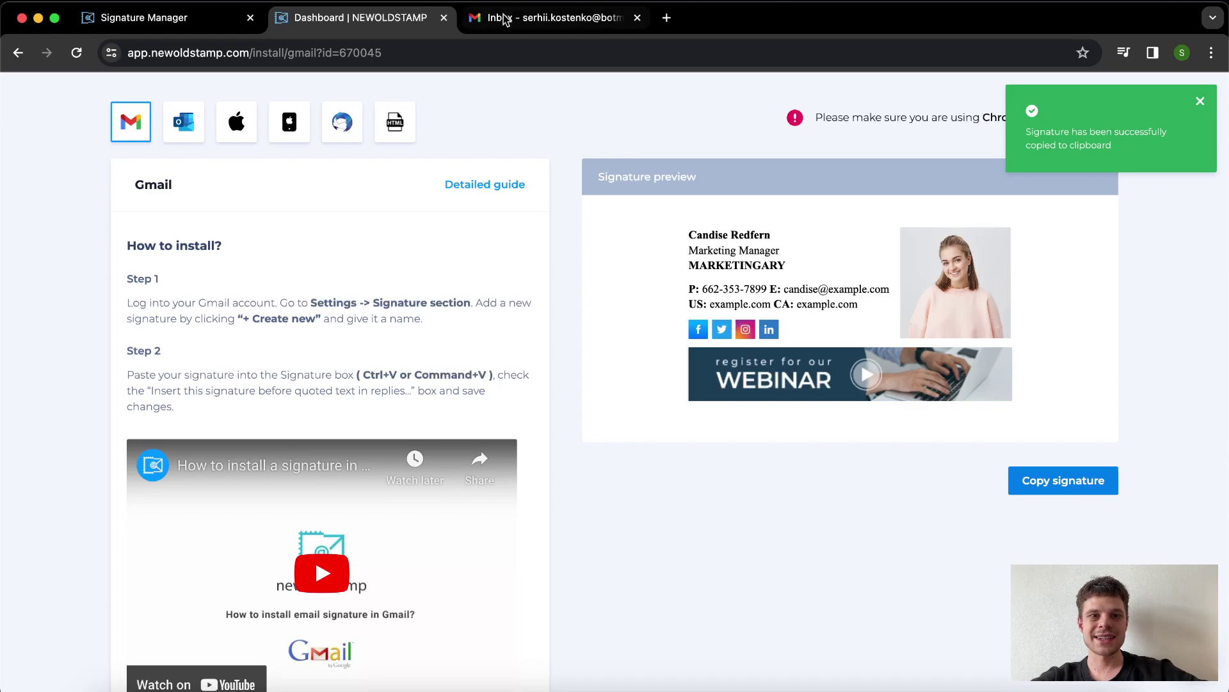
Step: In the Gmail tab, open the complete settings page from the quick-settings gear
left_click(538, 17)
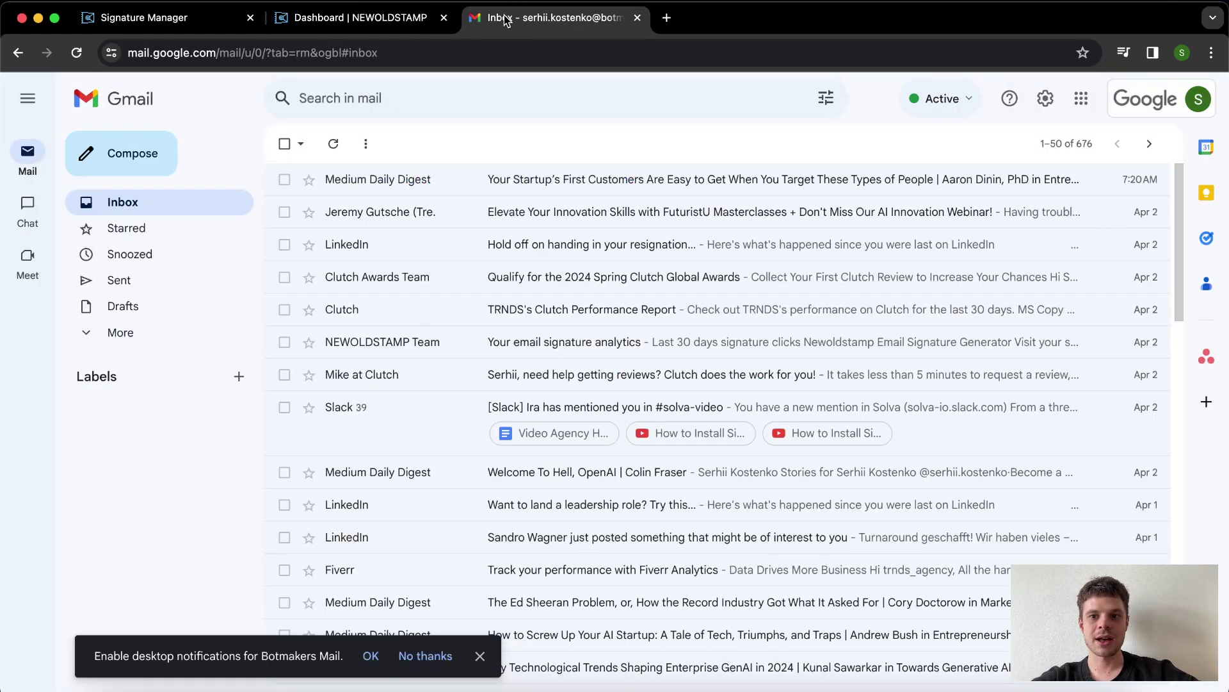
left_click(1045, 98)
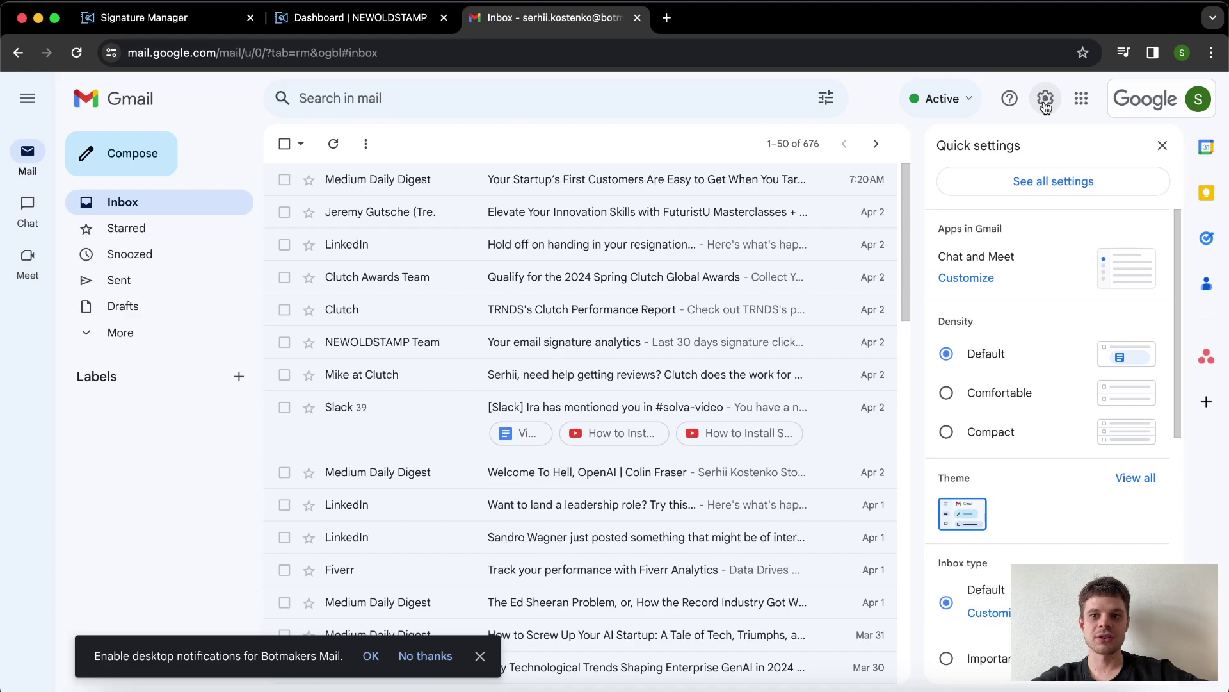
left_click(1053, 181)
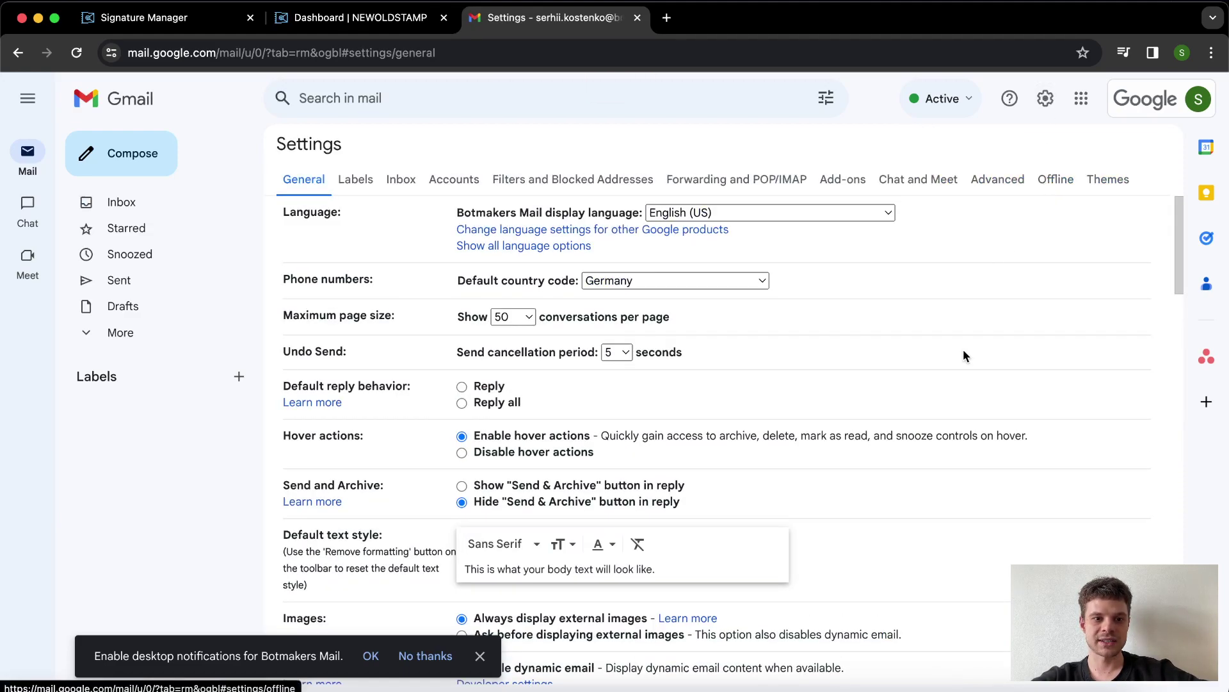
scroll(960, 382, "down", 5)
scroll(960, 381, "down", 5)
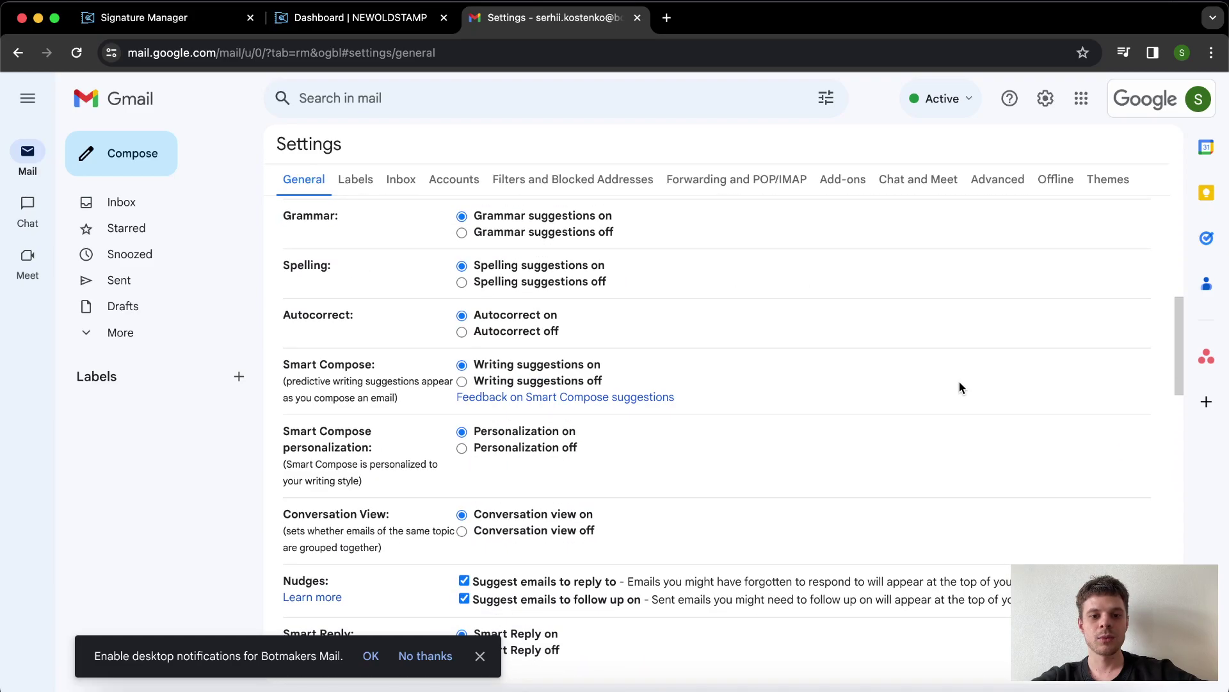
scroll(959, 387, "down", 8)
scroll(959, 388, "down", 8)
scroll(960, 387, "down", 6)
scroll(959, 387, "down", 3)
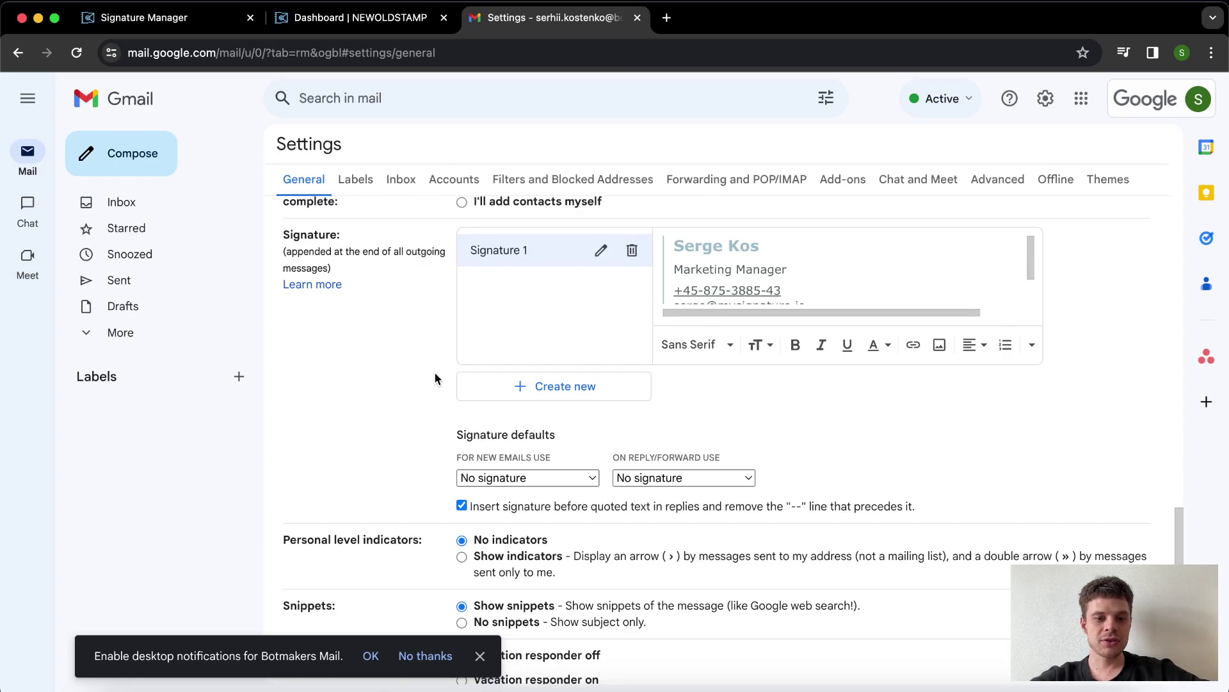
left_click(525, 389)
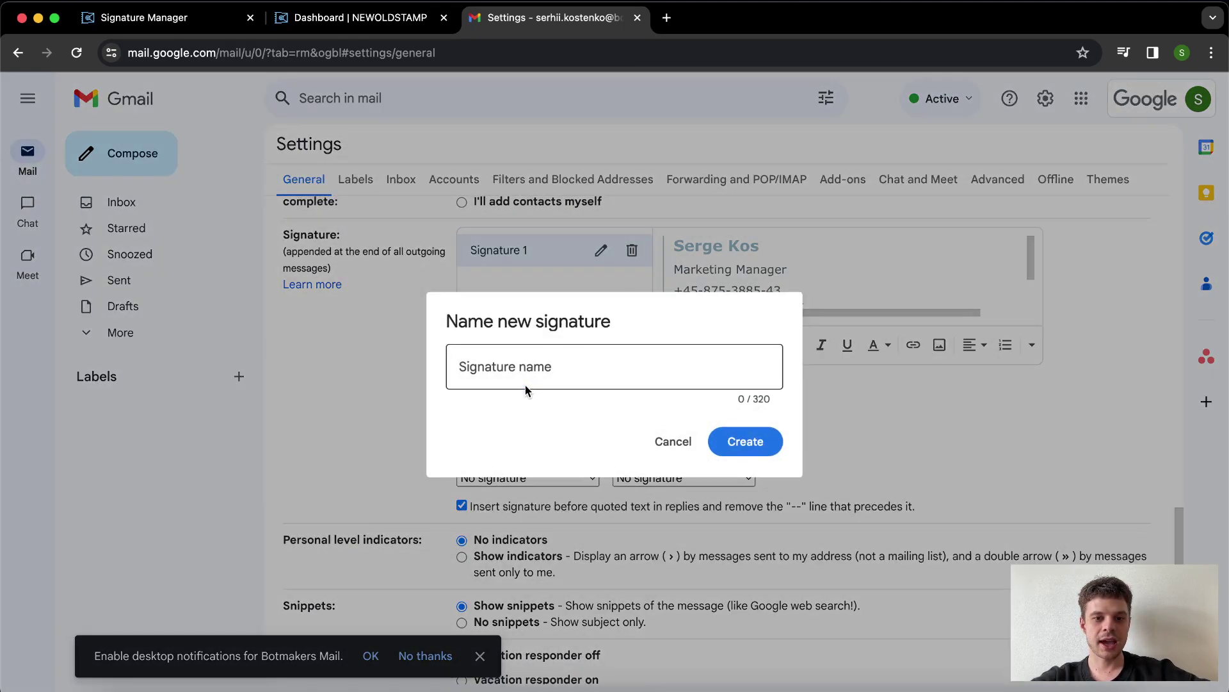
type("S")
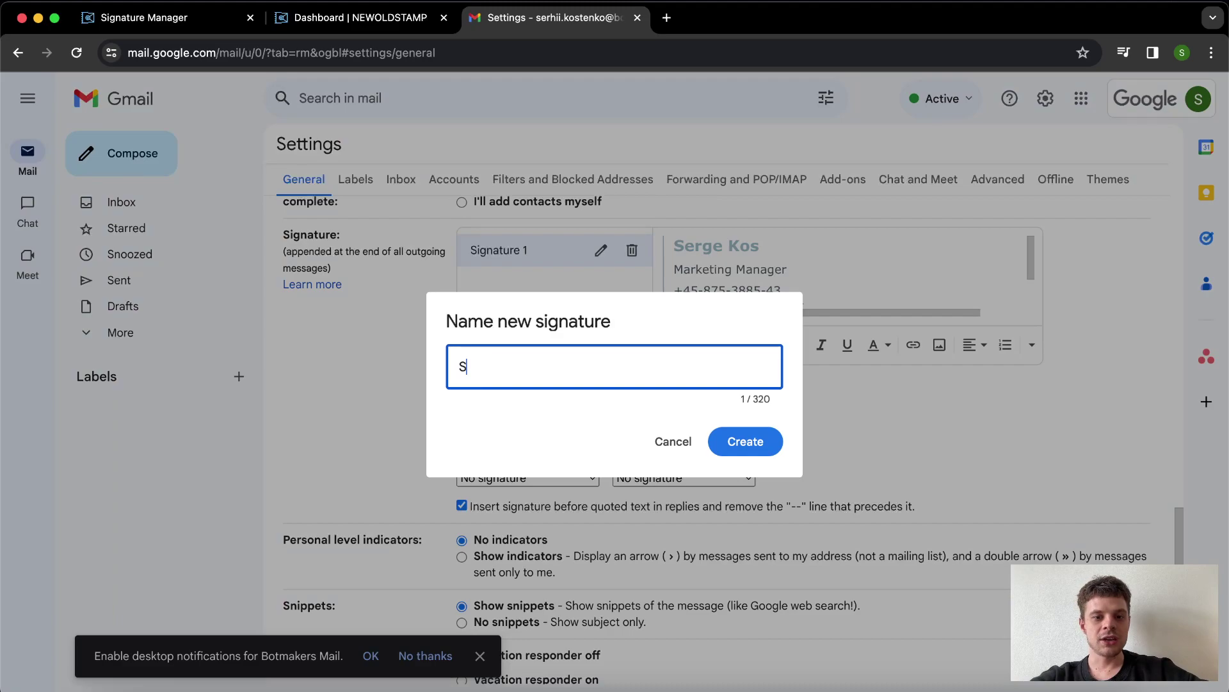
left_click(745, 440)
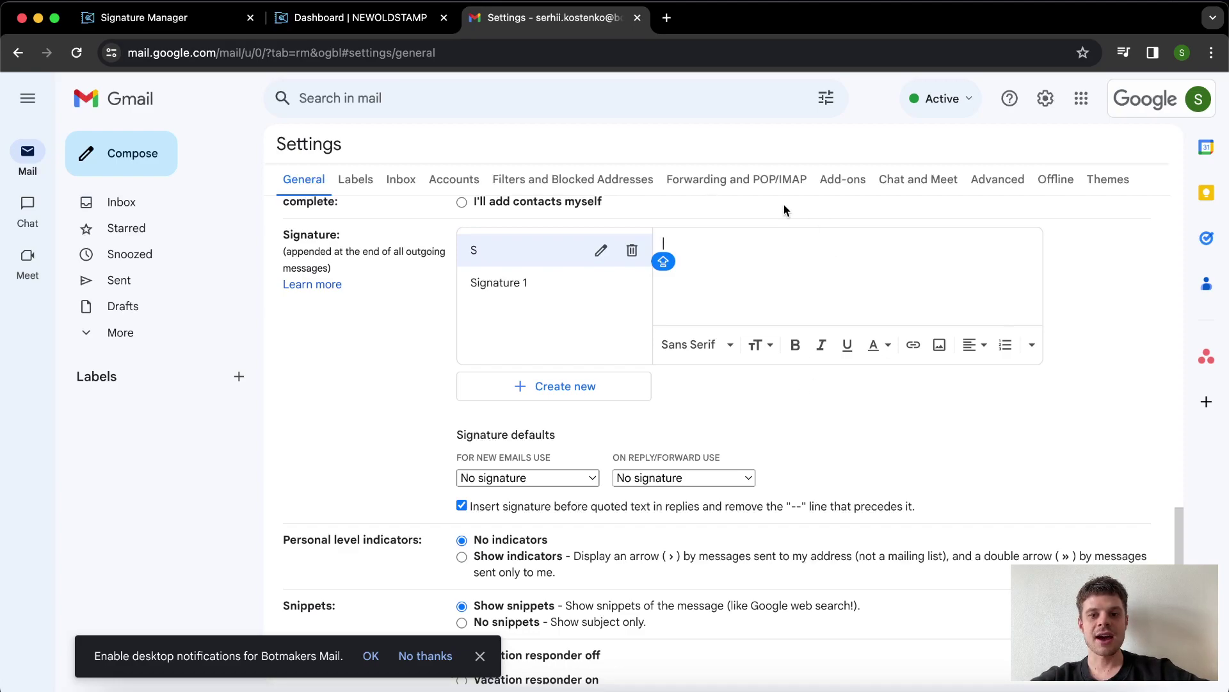
left_click(767, 242)
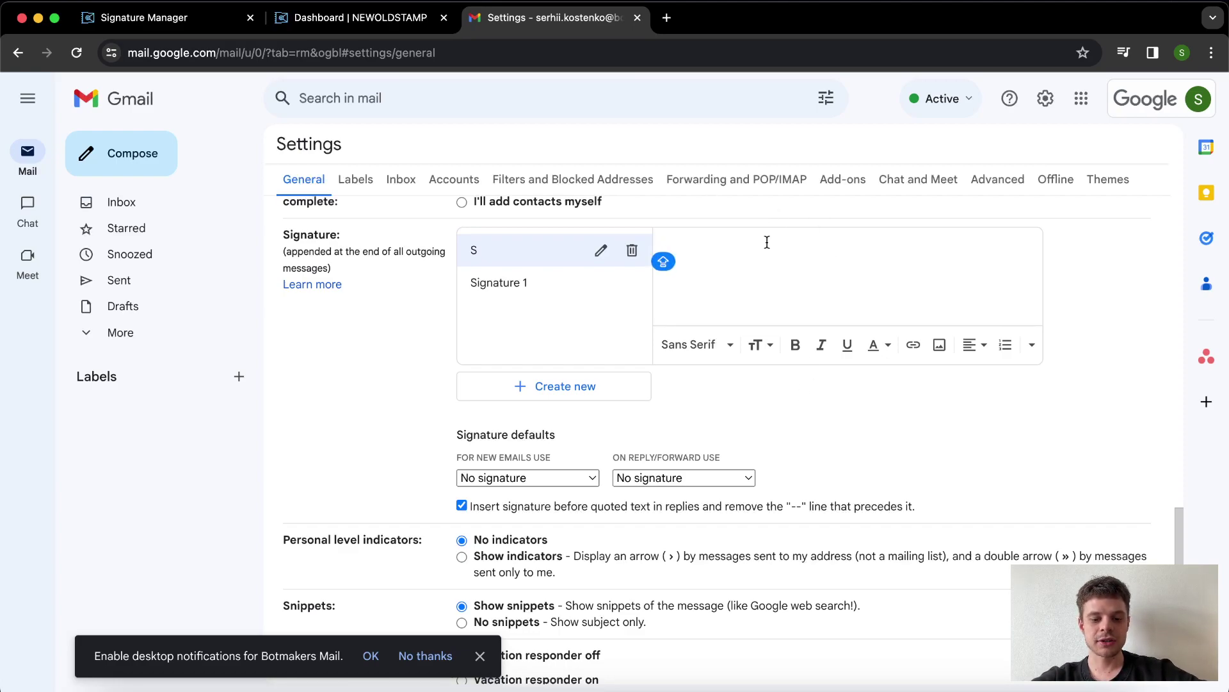
key("super+v")
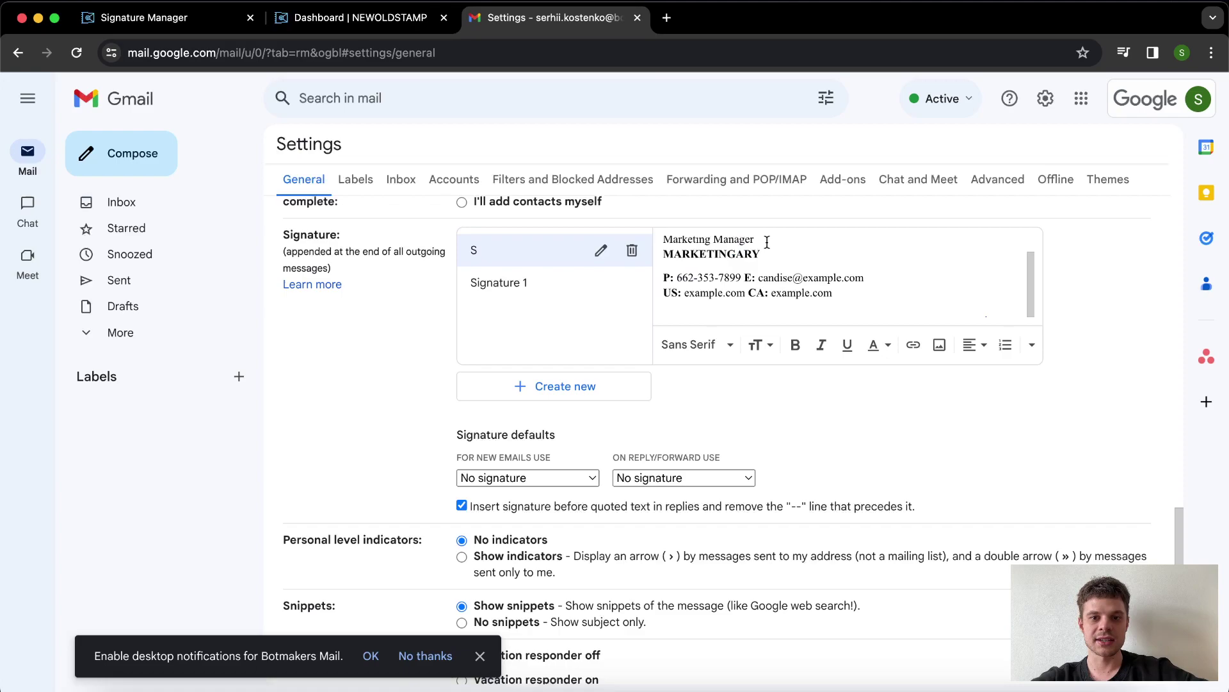
scroll(774, 268, "down", 3)
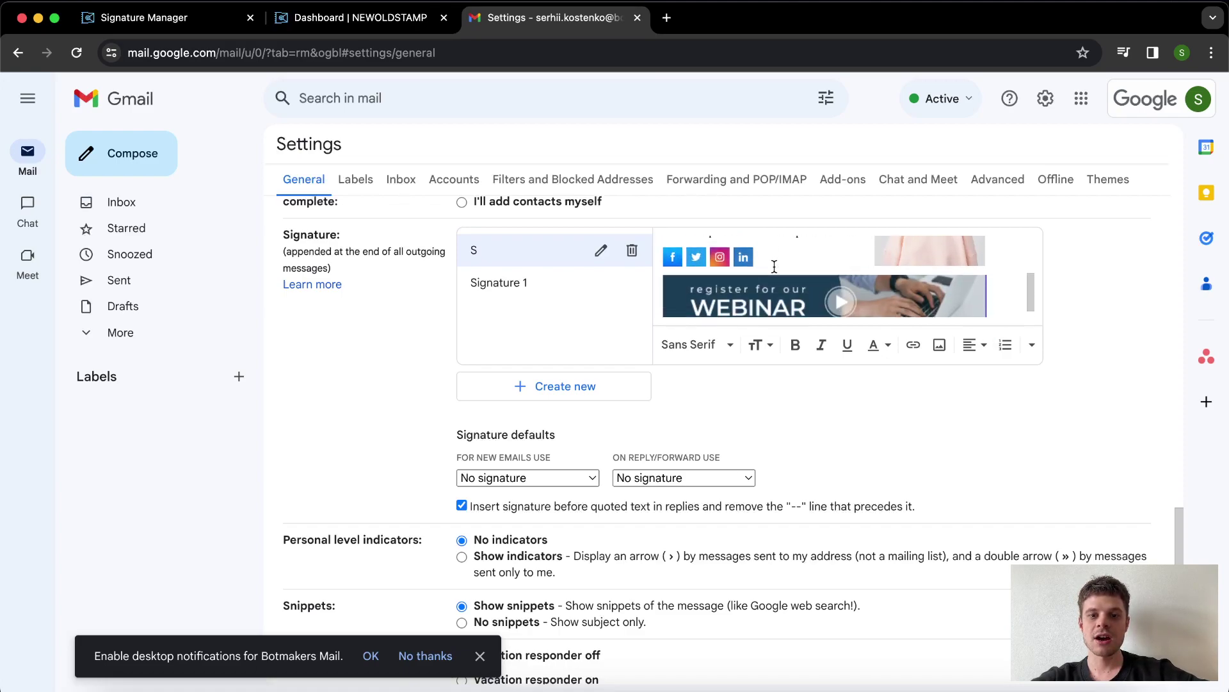
scroll(774, 267, "up", 5)
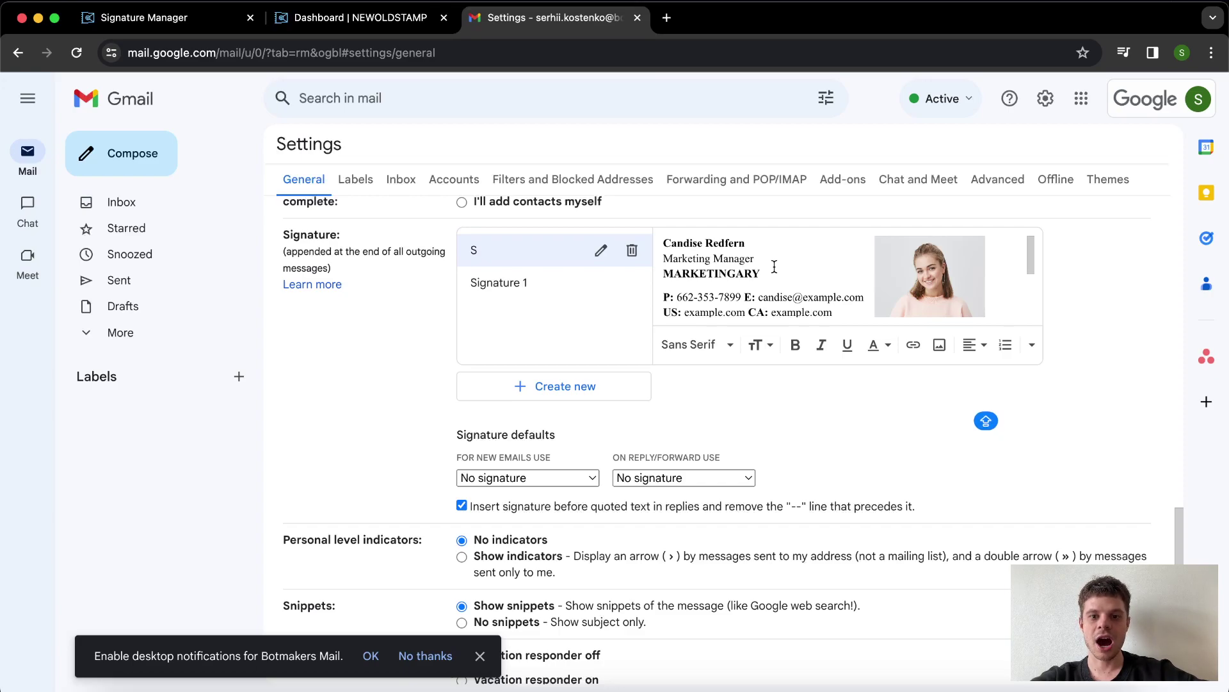
scroll(774, 267, "down", 4)
Step: Choose S in both new-email and reply/forward default dropdowns, then save the changes
left_click(575, 477)
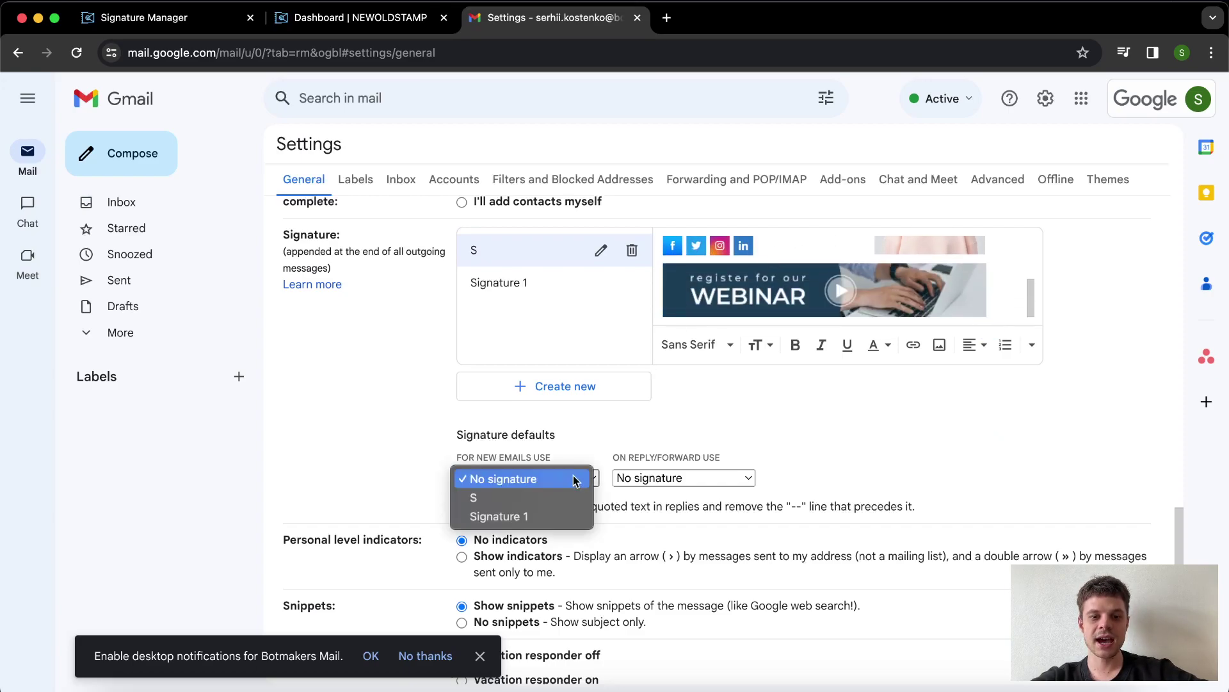
left_click(500, 499)
left_click(684, 477)
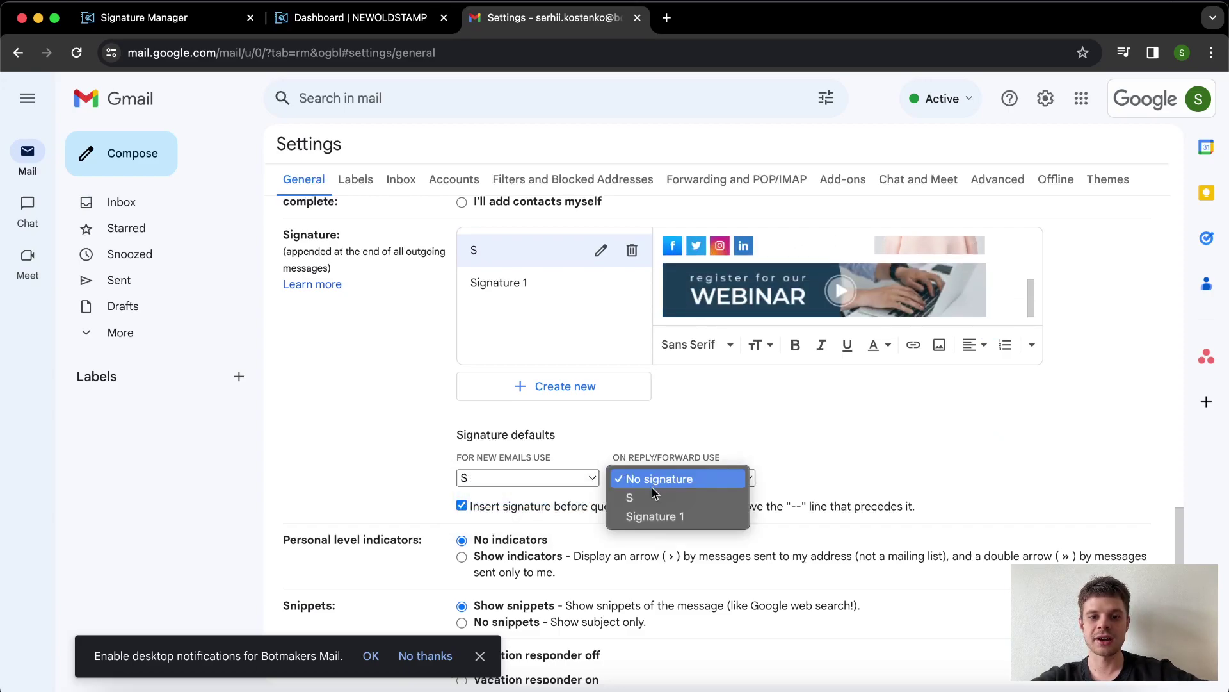
left_click(653, 497)
scroll(650, 497, "down", 10)
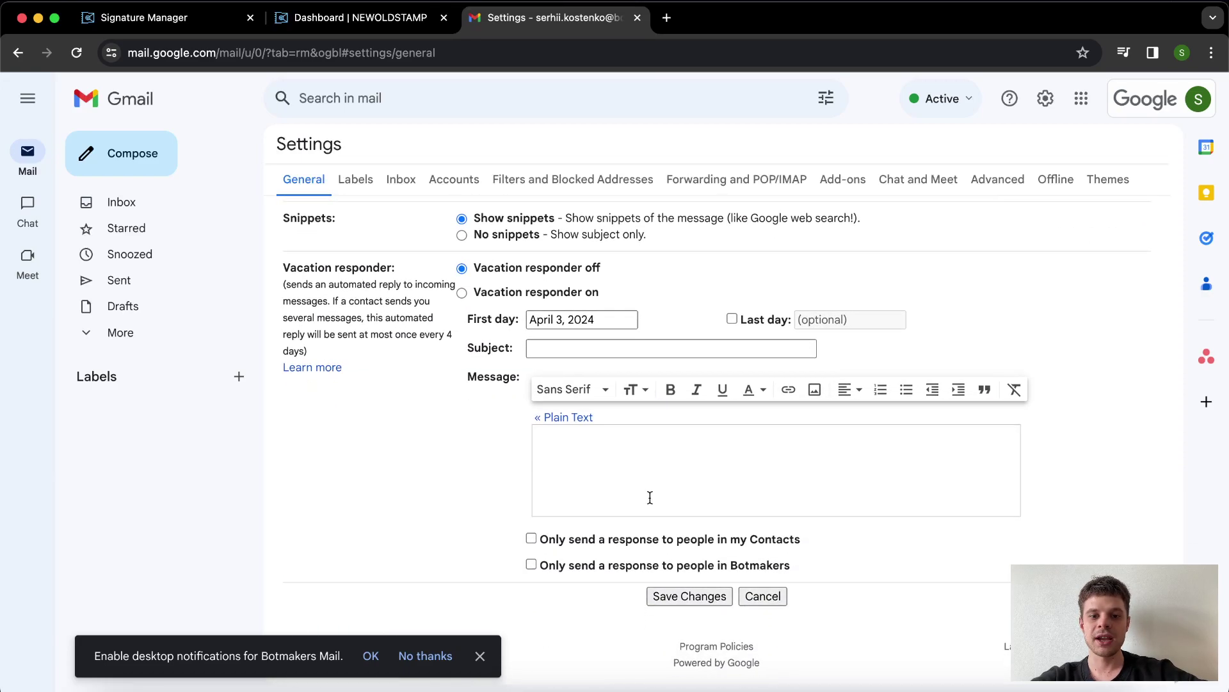
left_click(680, 596)
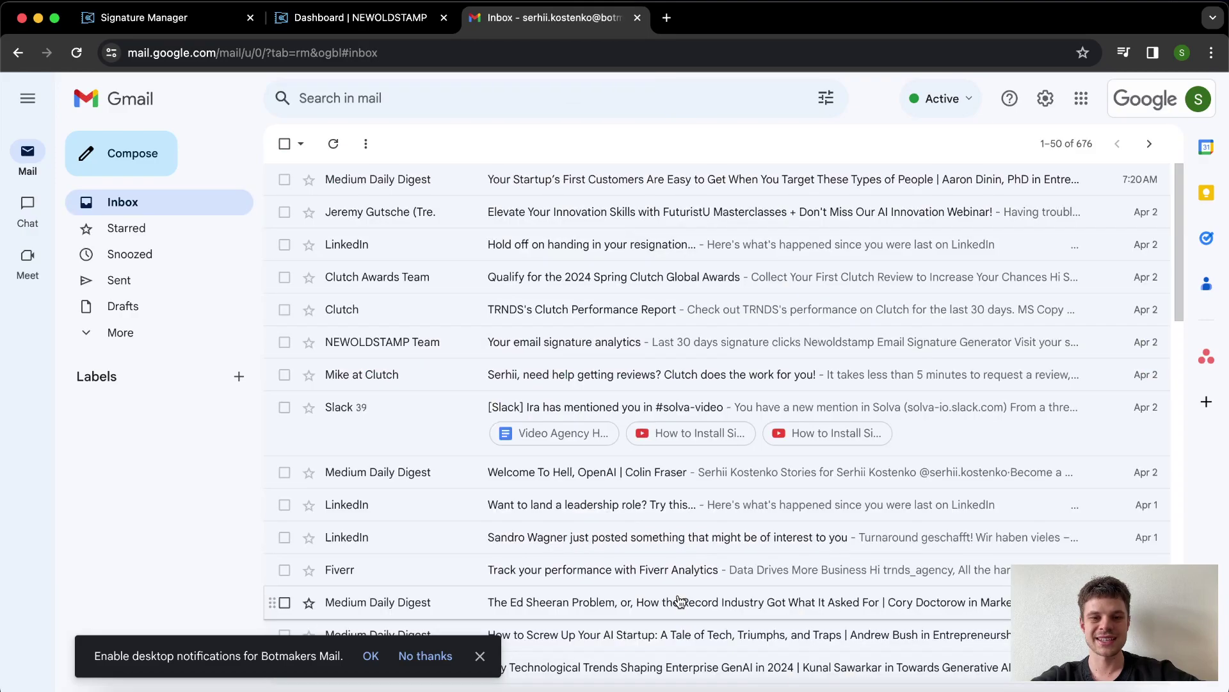
left_click(140, 160)
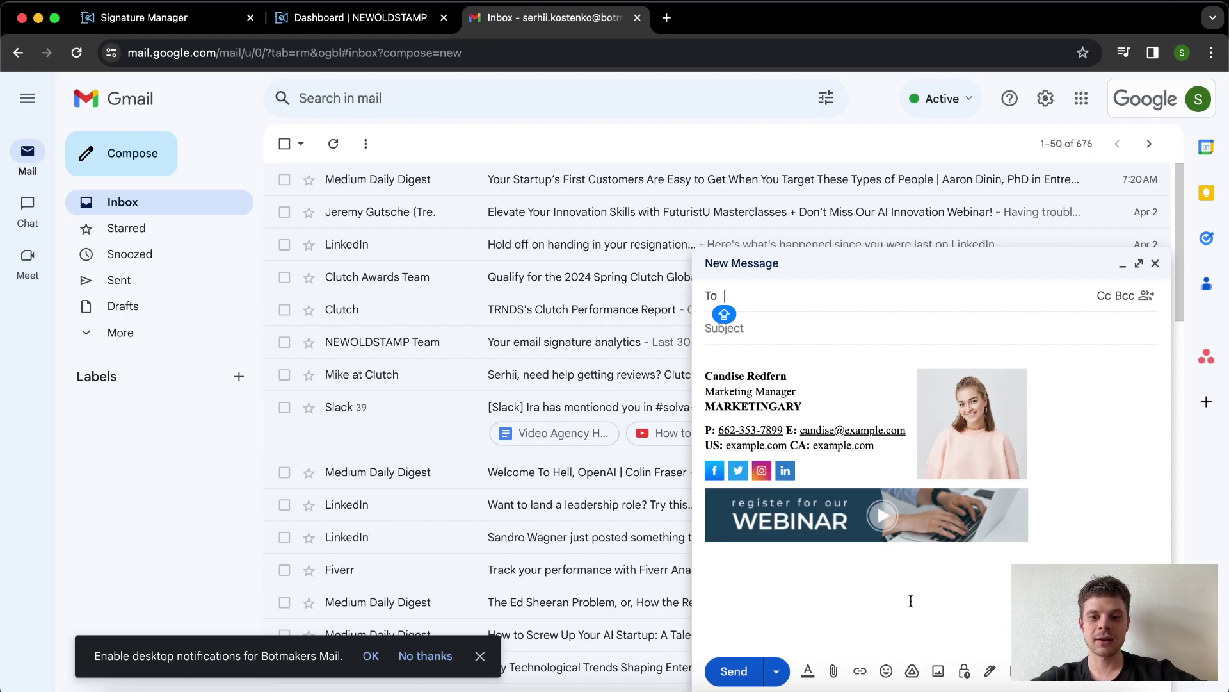
left_click(991, 676)
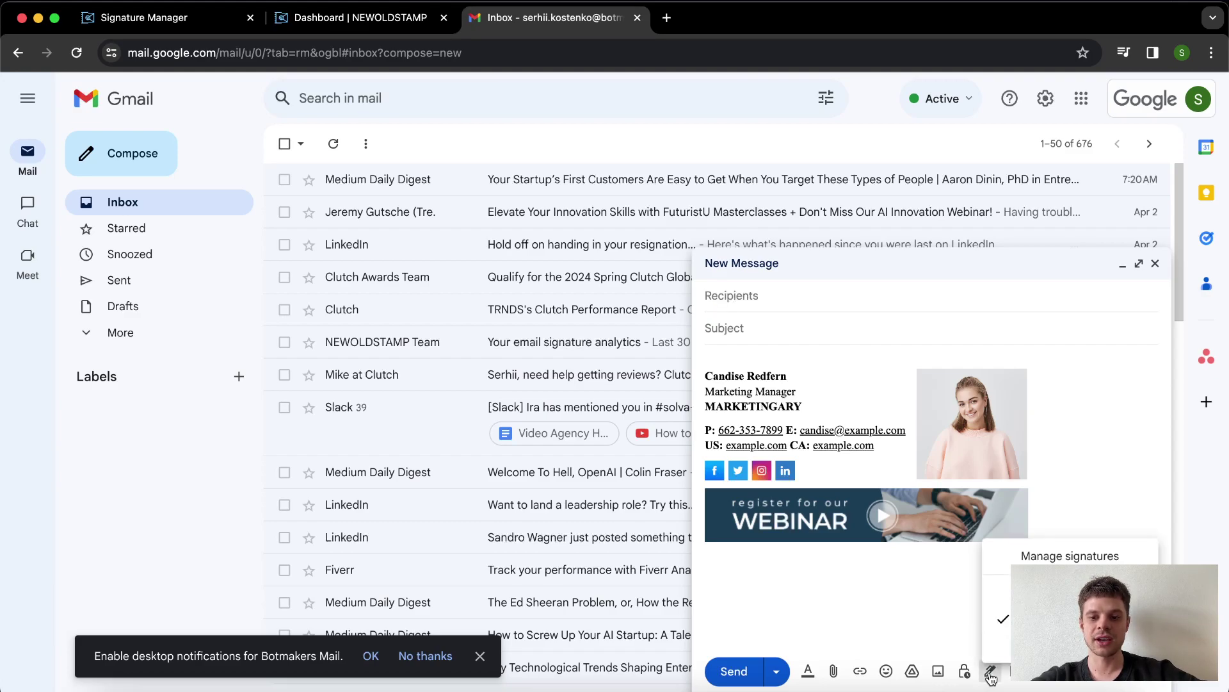
left_click(1001, 615)
left_click(991, 673)
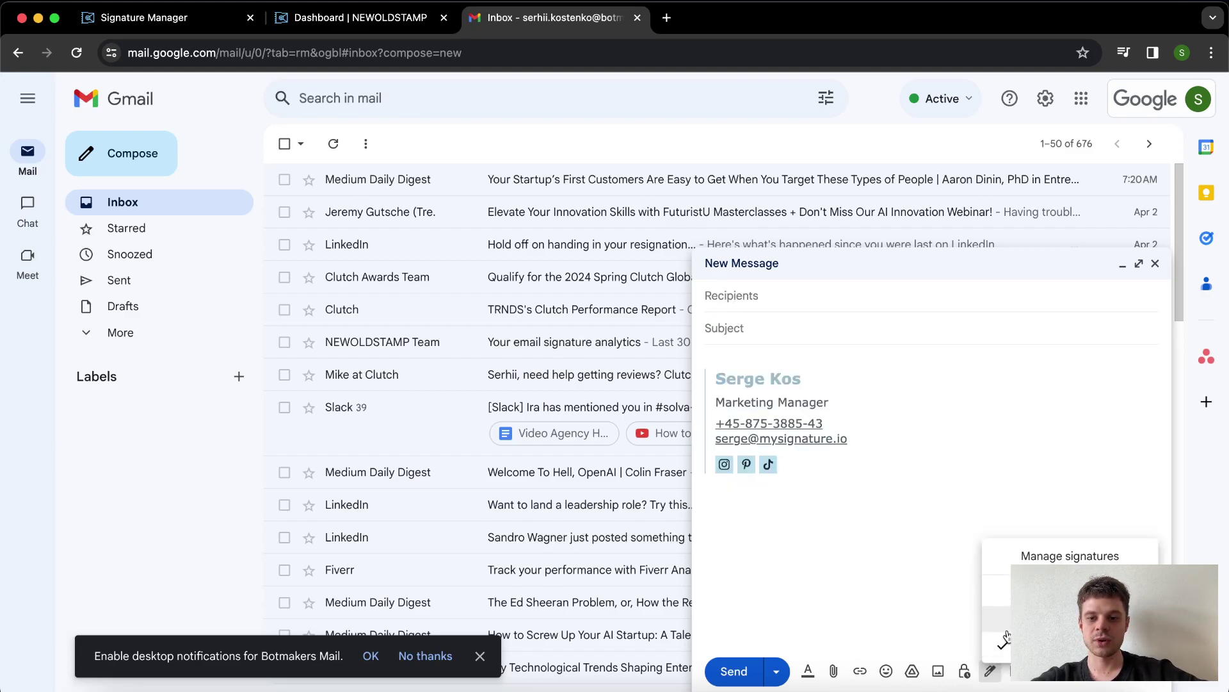
left_click(1007, 629)
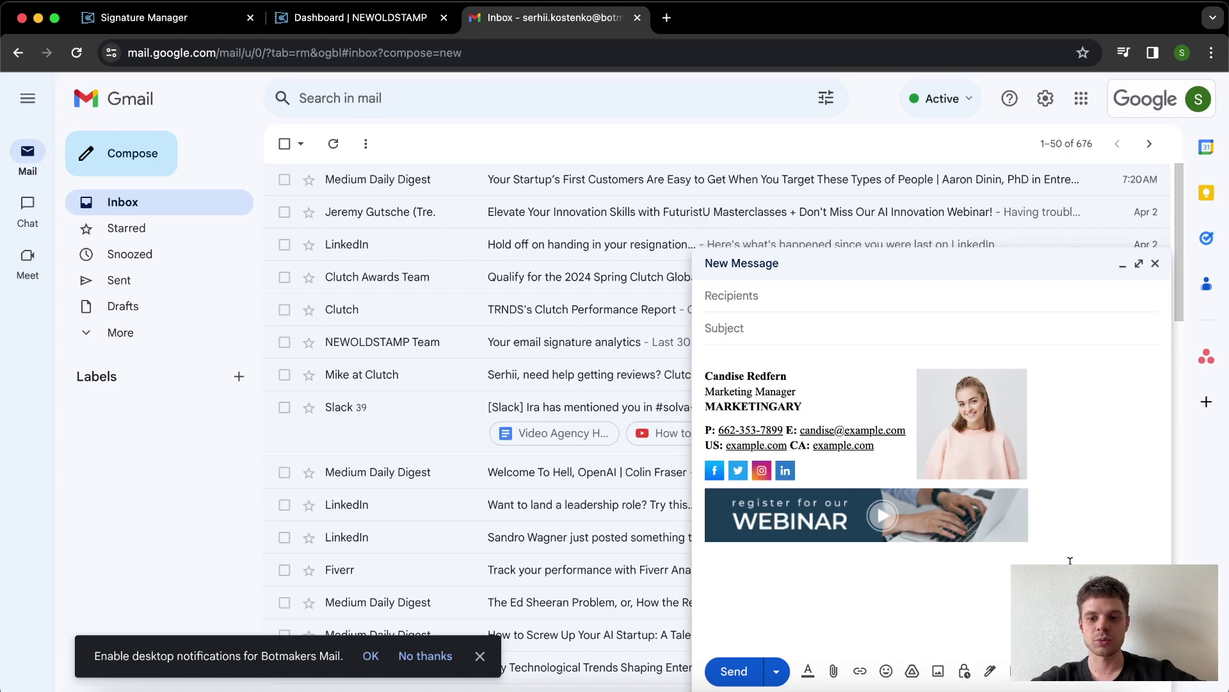
left_click(1075, 679)
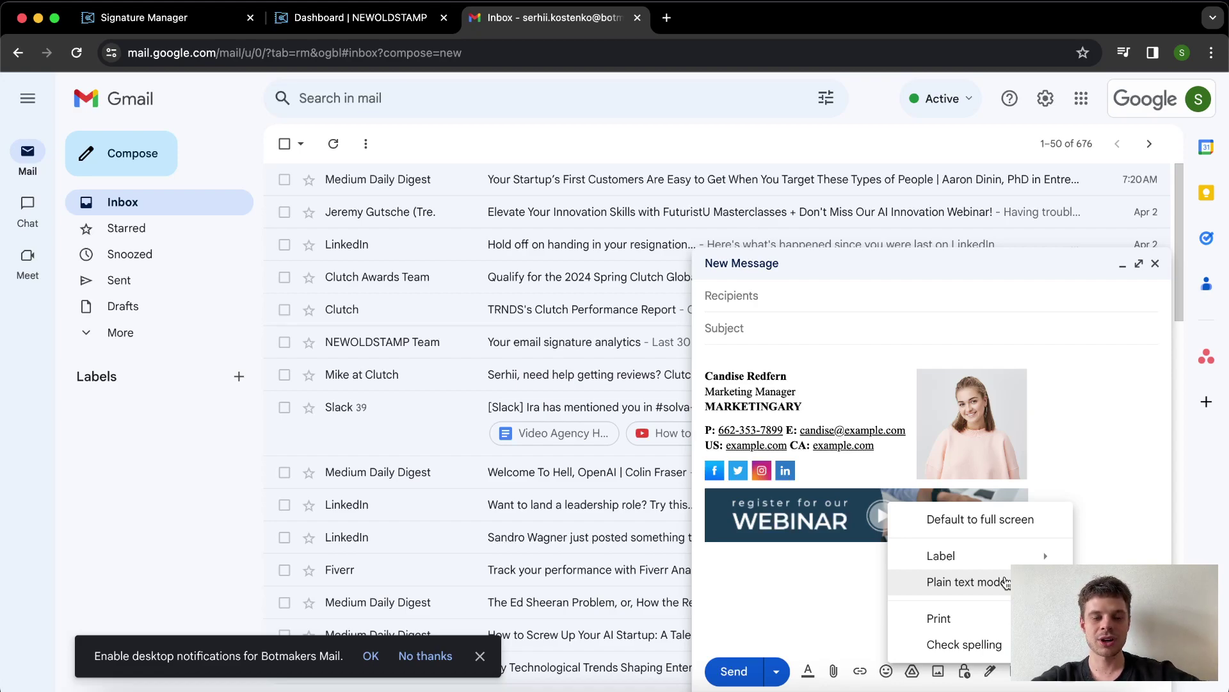
left_click(812, 572)
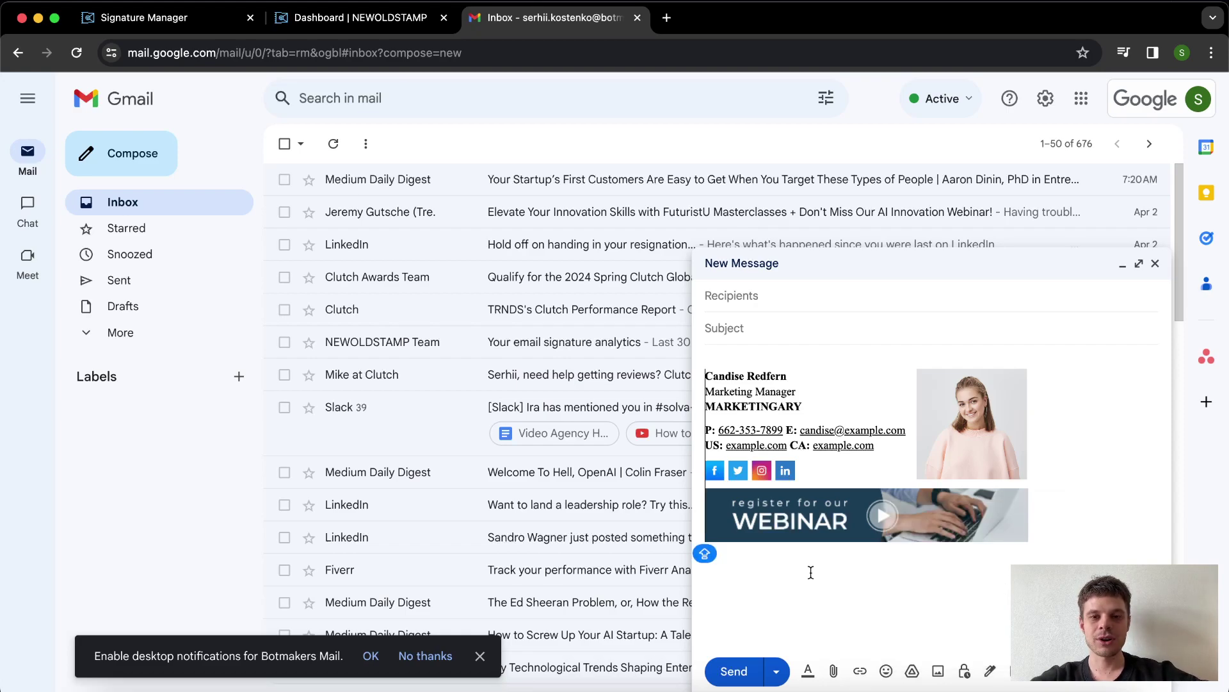